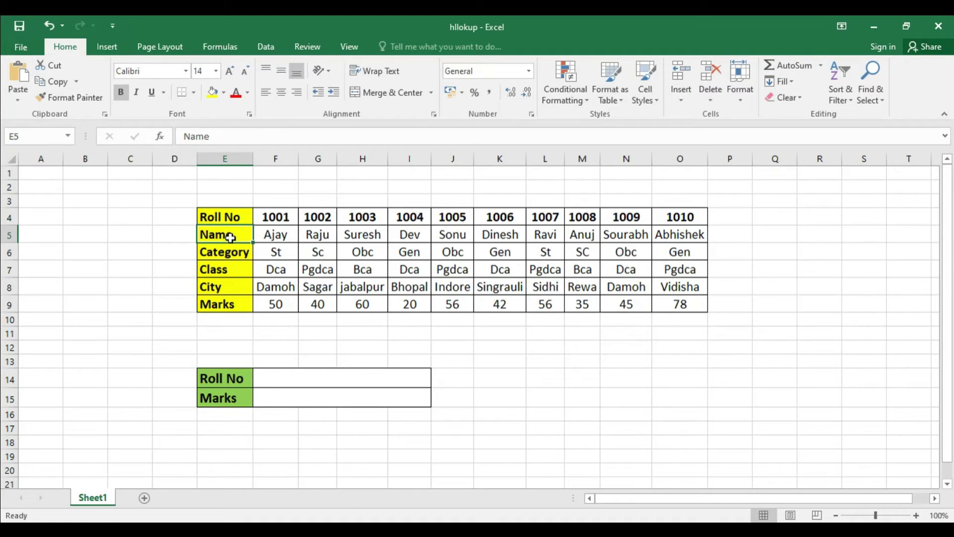
- Examine the horizontal student table's row headings in E4:E9, from Roll No through Marks
left_click(231, 255)
left_click(231, 271)
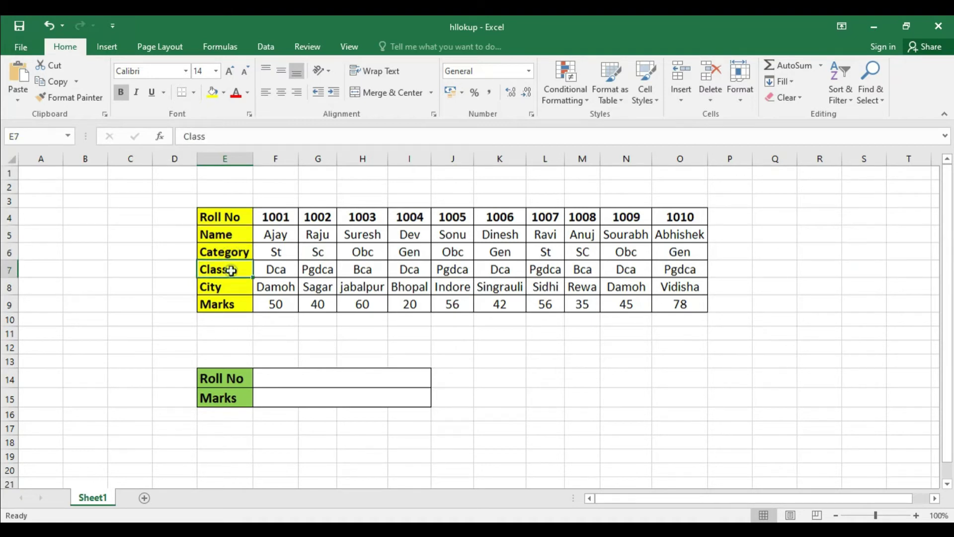
left_click(234, 288)
left_click(232, 305)
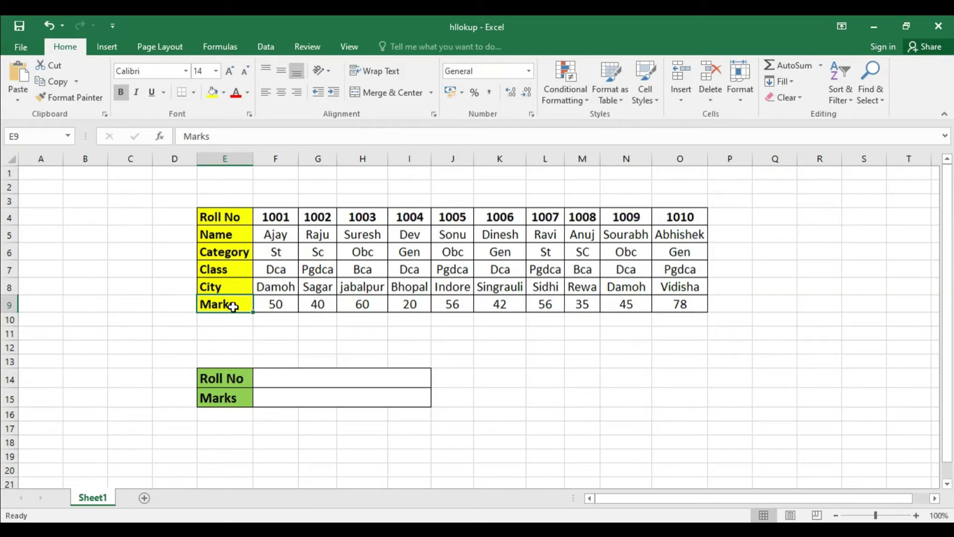
left_click(226, 217)
left_click(225, 235)
left_click(226, 252)
left_click(224, 269)
left_click(222, 289)
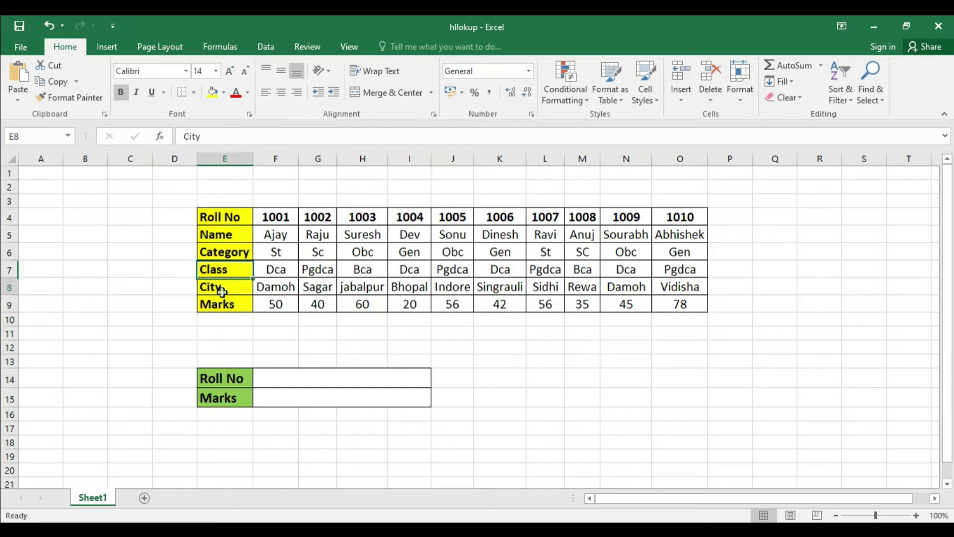
left_click(220, 302)
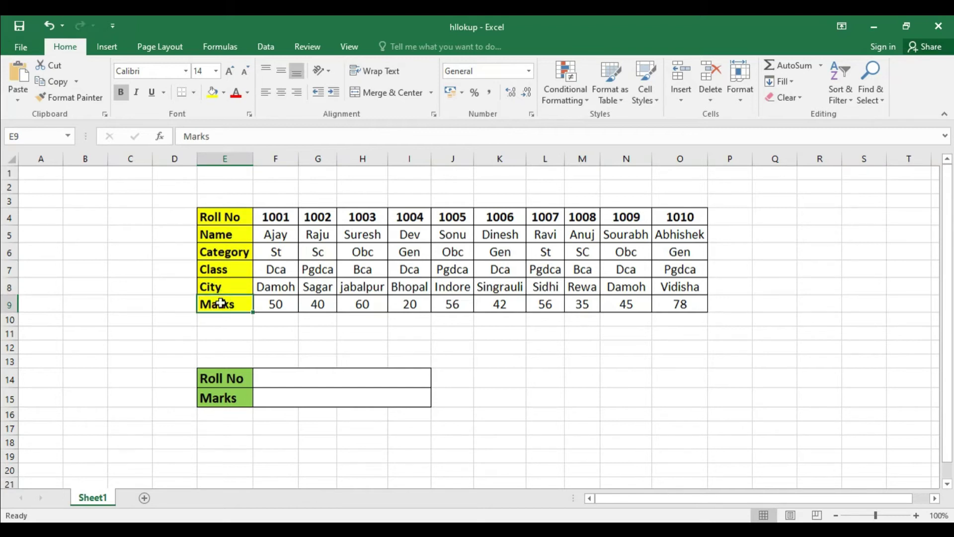
left_click(278, 198)
left_click(319, 201)
left_click(362, 202)
left_click(430, 201)
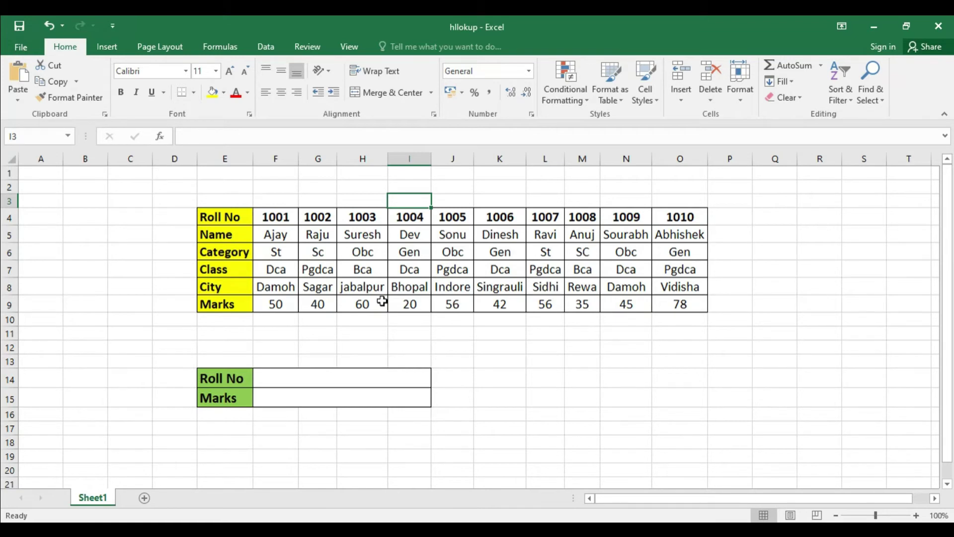
left_click(240, 219)
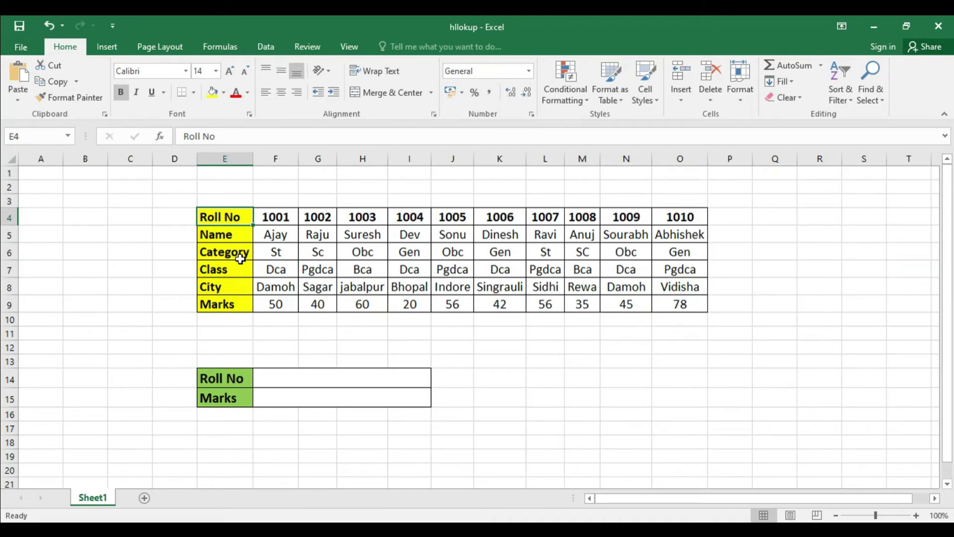
left_click(236, 217)
left_click(238, 234)
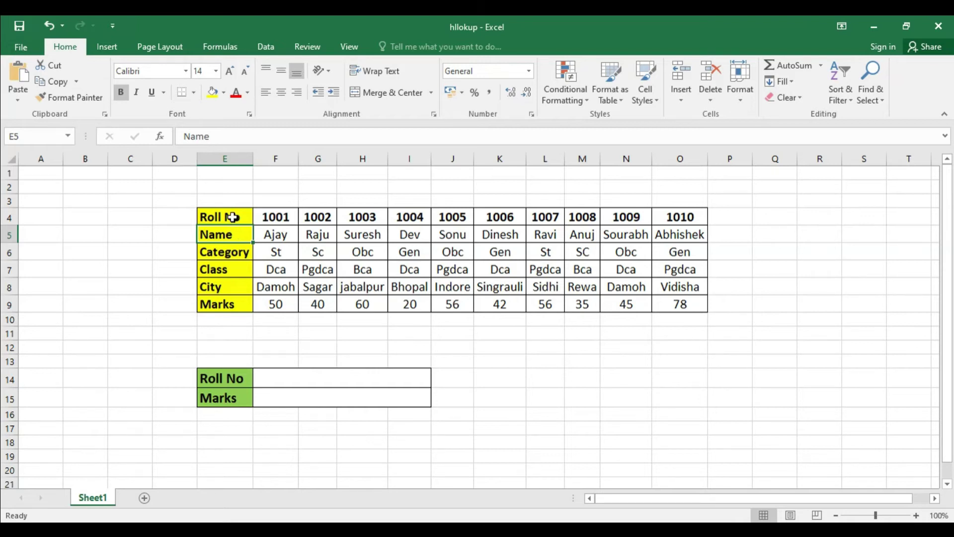
left_click(234, 217)
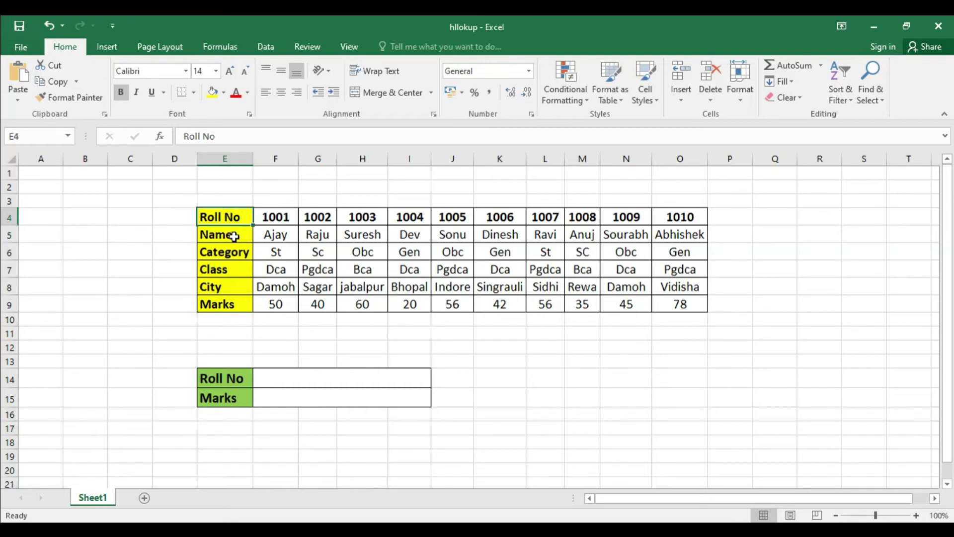
left_click(233, 233)
left_click(237, 258)
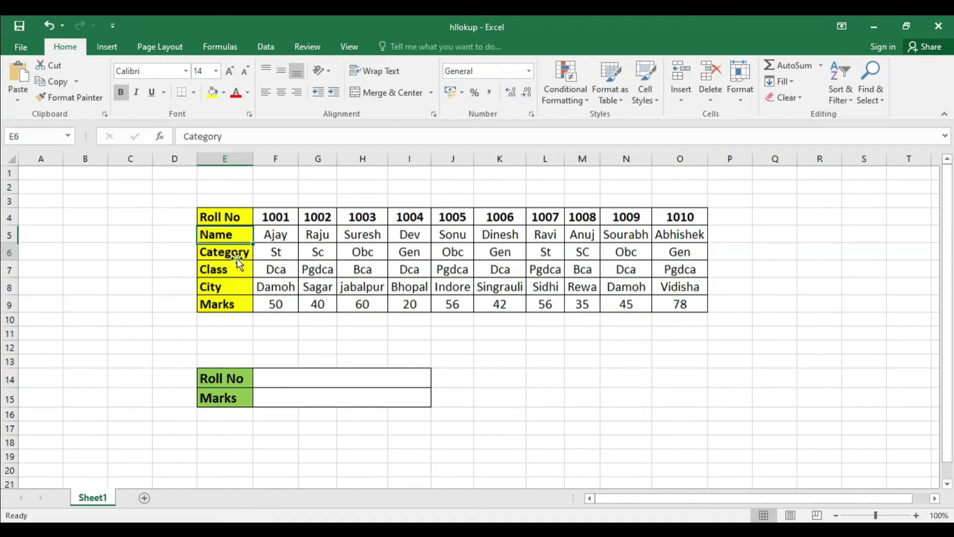
left_click(237, 273)
left_click(238, 287)
left_click(236, 302)
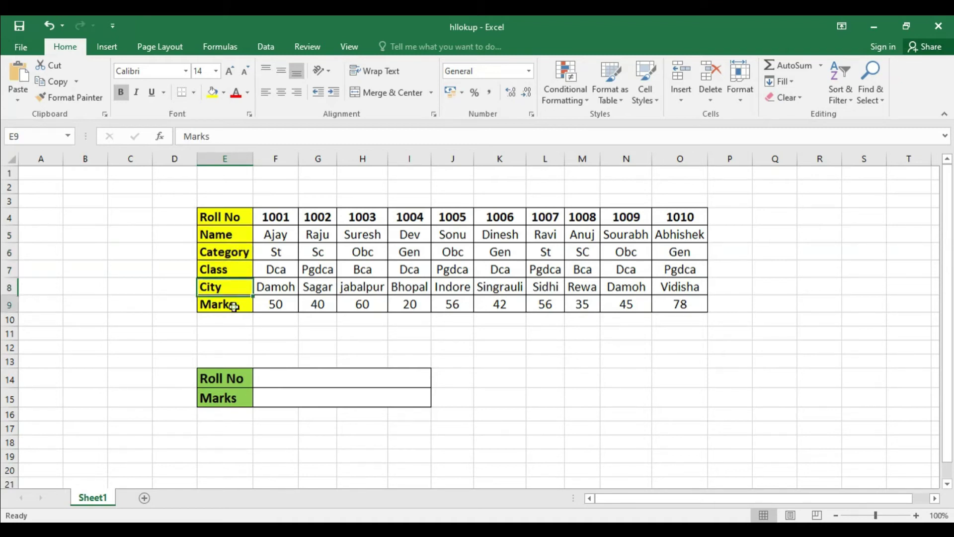
- Compare the blank Roll No and Marks result cells, F14 and F15, with the Roll No row of the student table
left_click(300, 384)
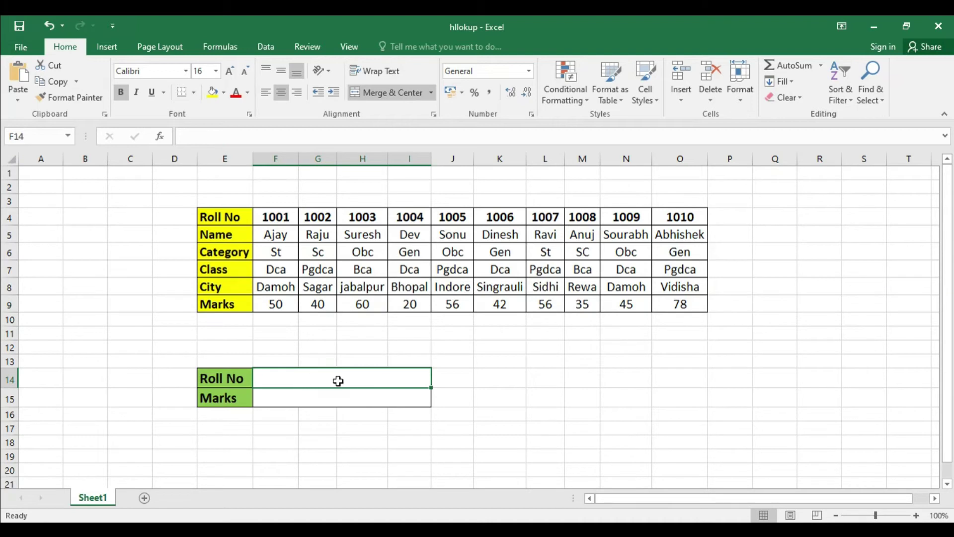
left_click(309, 401)
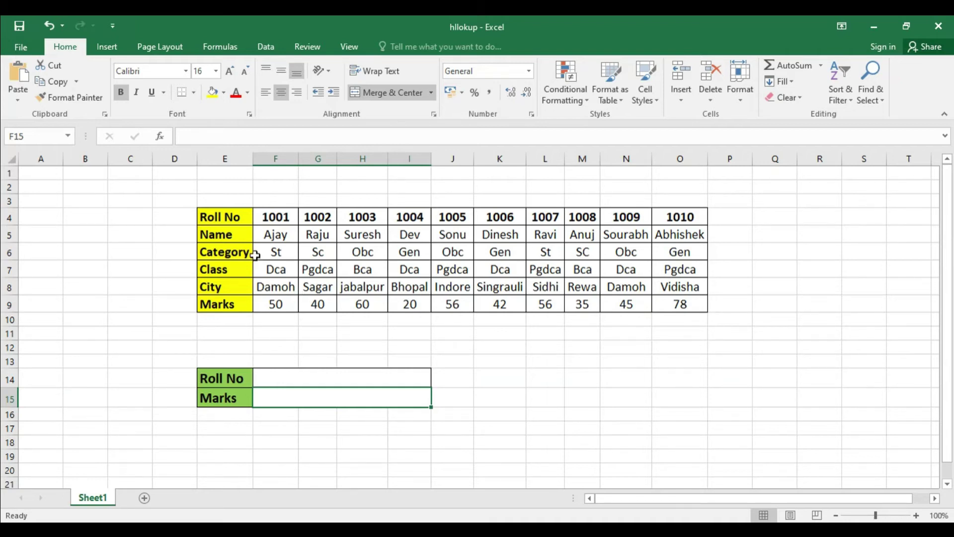
left_click(230, 217)
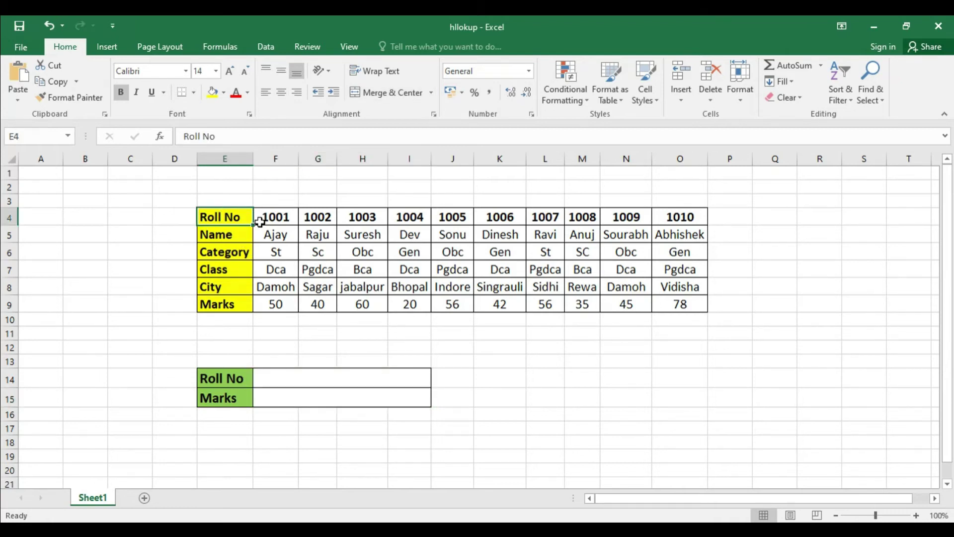
left_click(292, 379)
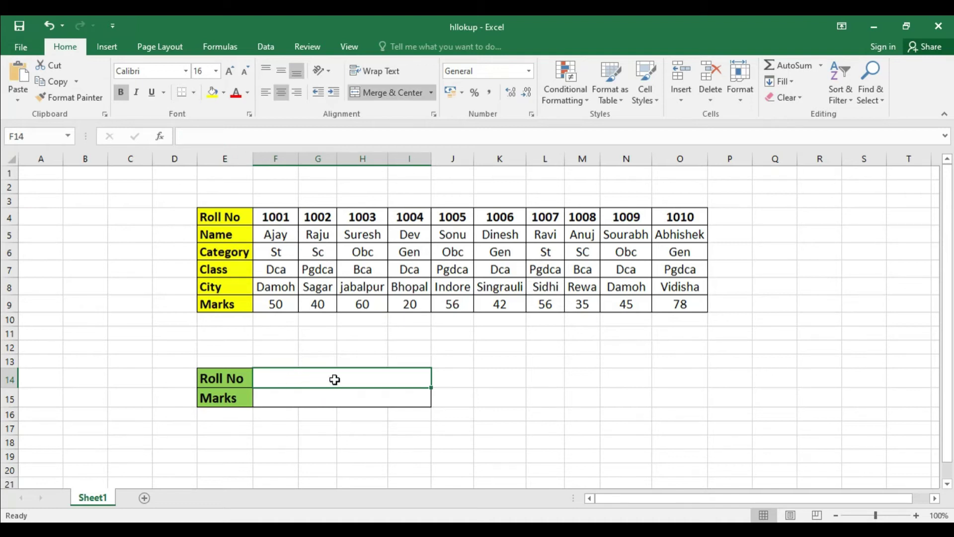
left_click(231, 218)
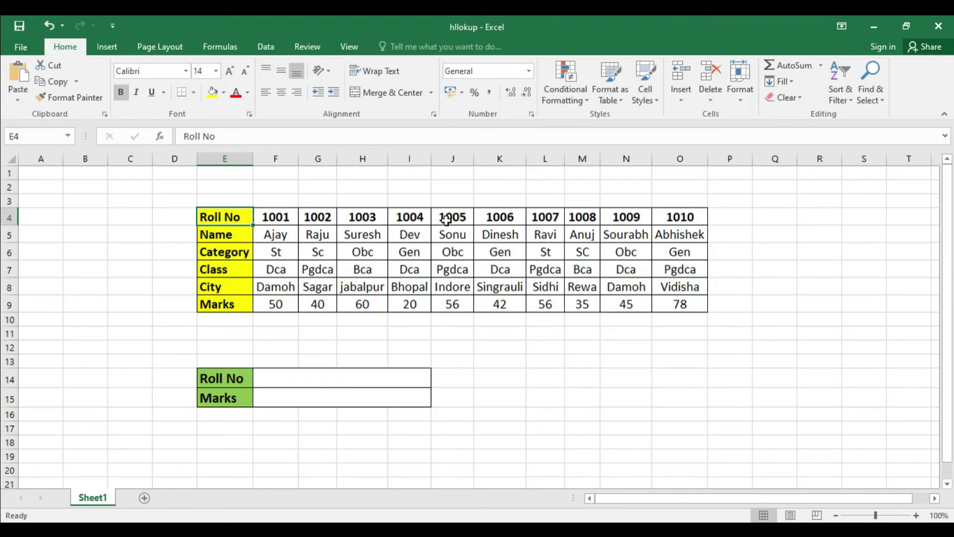
left_click(288, 218)
left_click(326, 219)
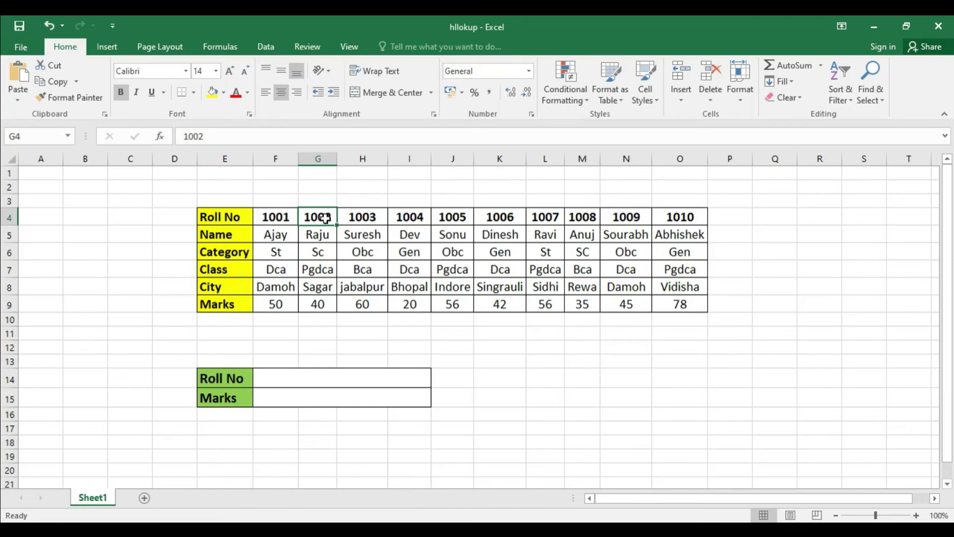
- Enter 1002 as the Roll No lookup value in cell F14
left_click(324, 382)
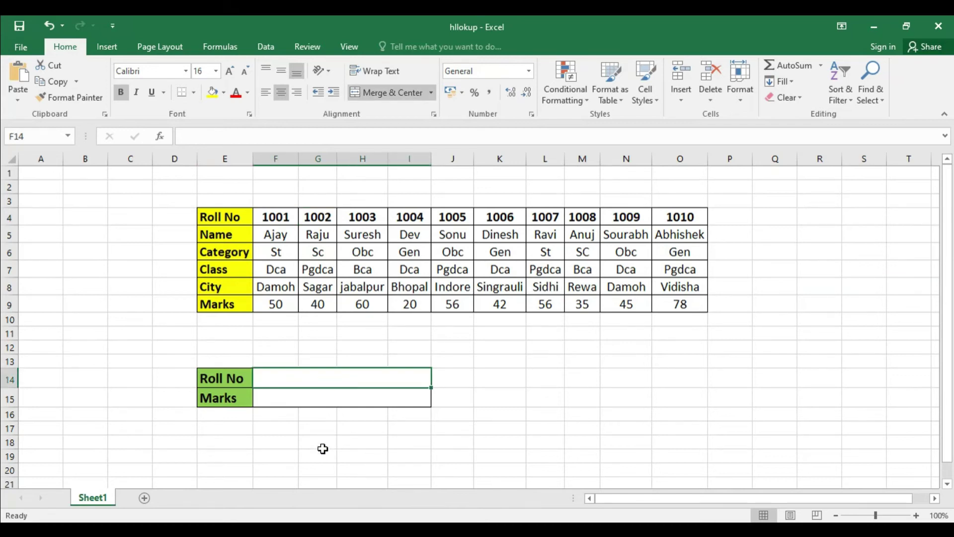
type("1002")
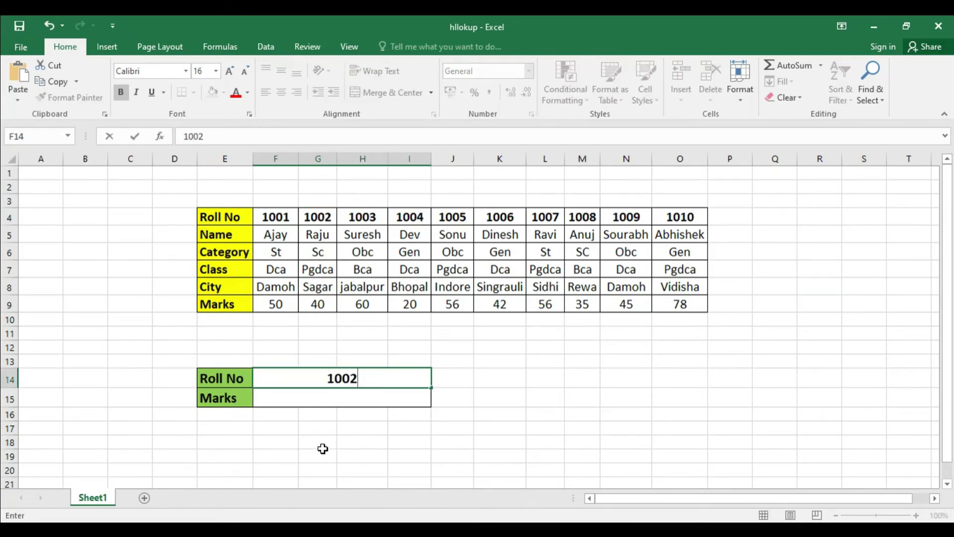
key("Return")
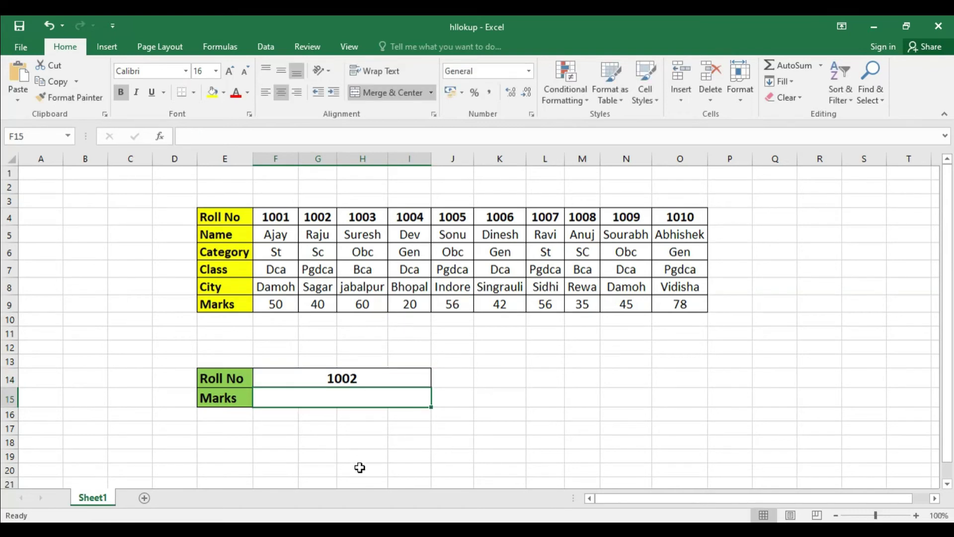
left_click(375, 378)
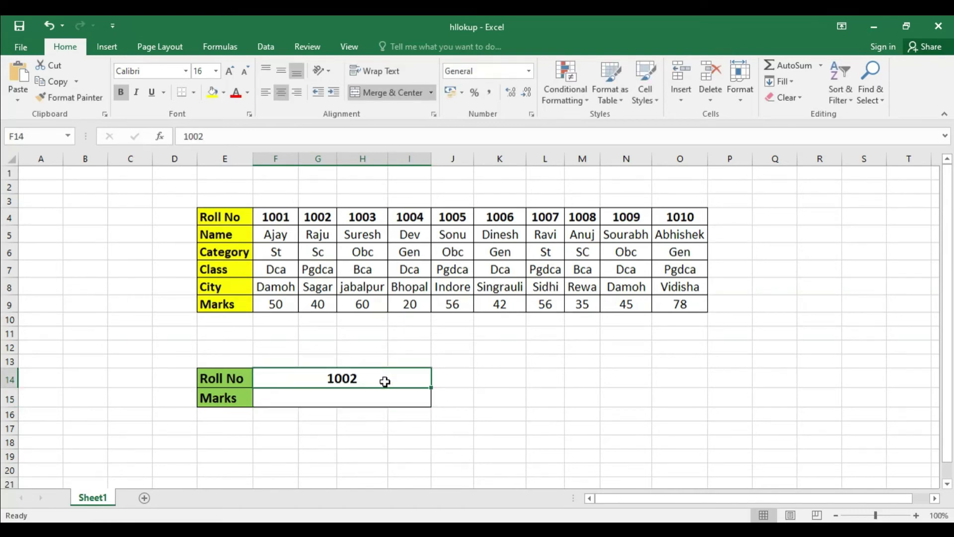
- Begin an HLOOKUP formula in the Marks result cell F15 with F14 as the lookup value
left_click(330, 399)
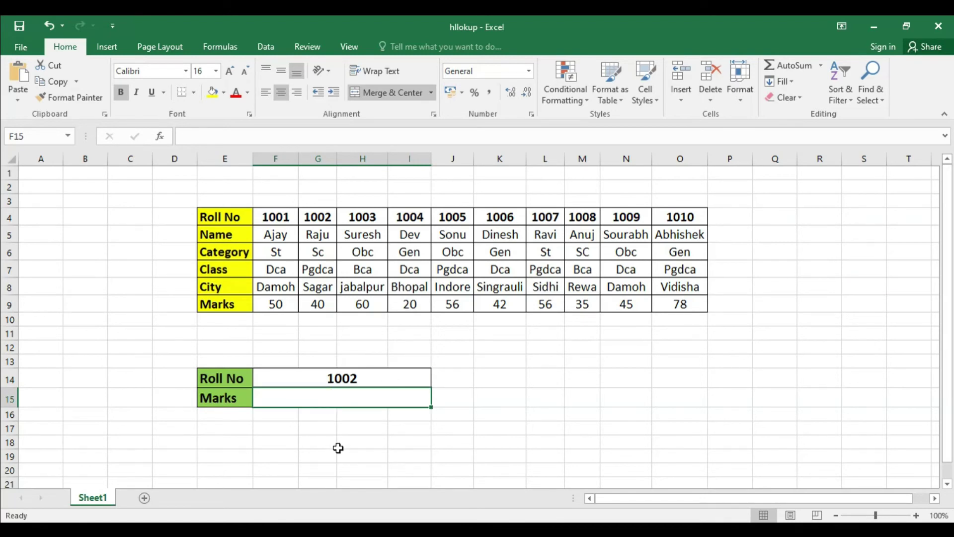
type("=")
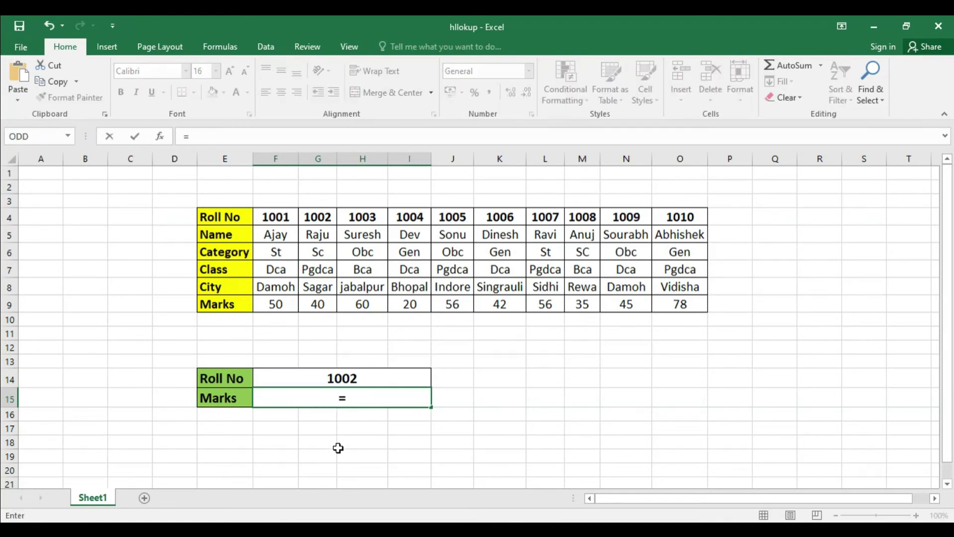
type("hlo")
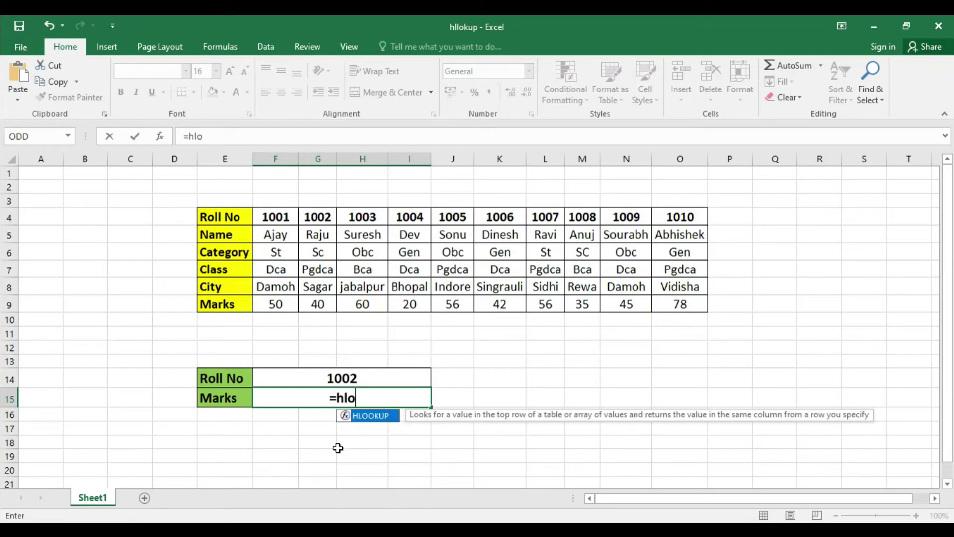
key("Tab")
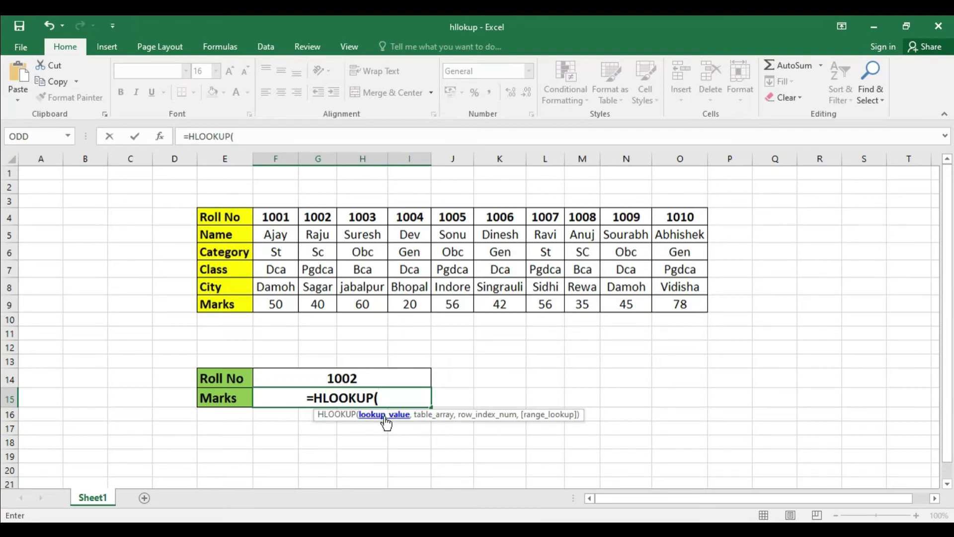
left_click(353, 378)
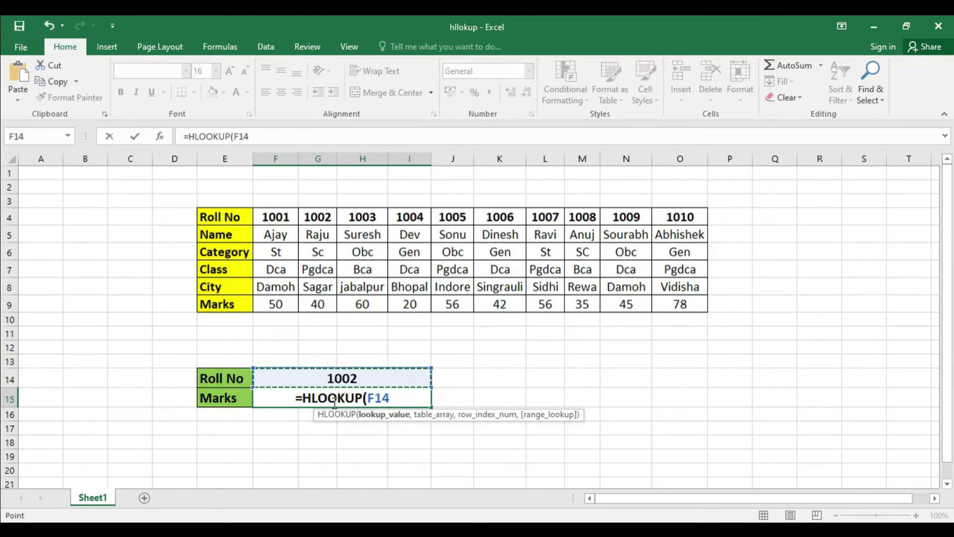
type(",")
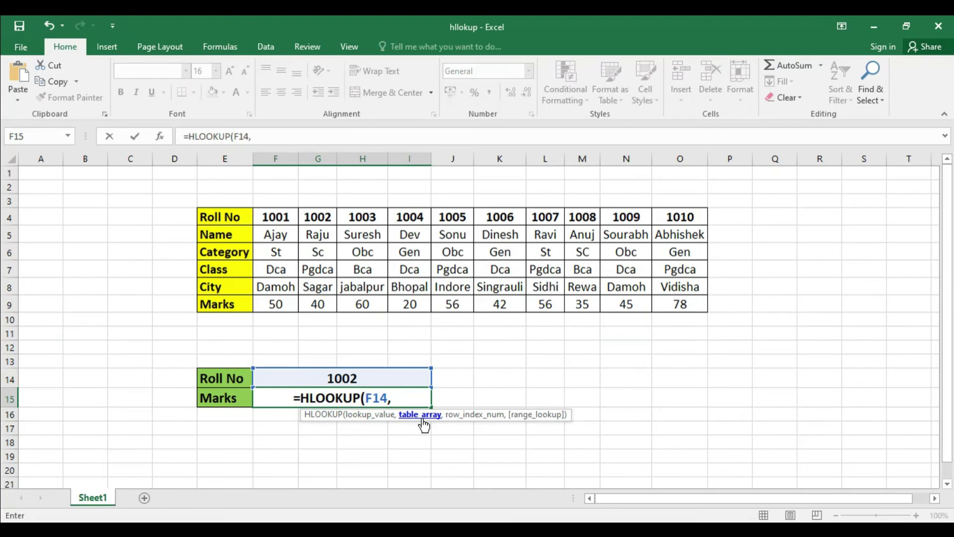
- Complete the HLOOKUP formula with table array E4:O9, row index 6 and FALSE for an exact match
left_click_drag(215, 219, 701, 303)
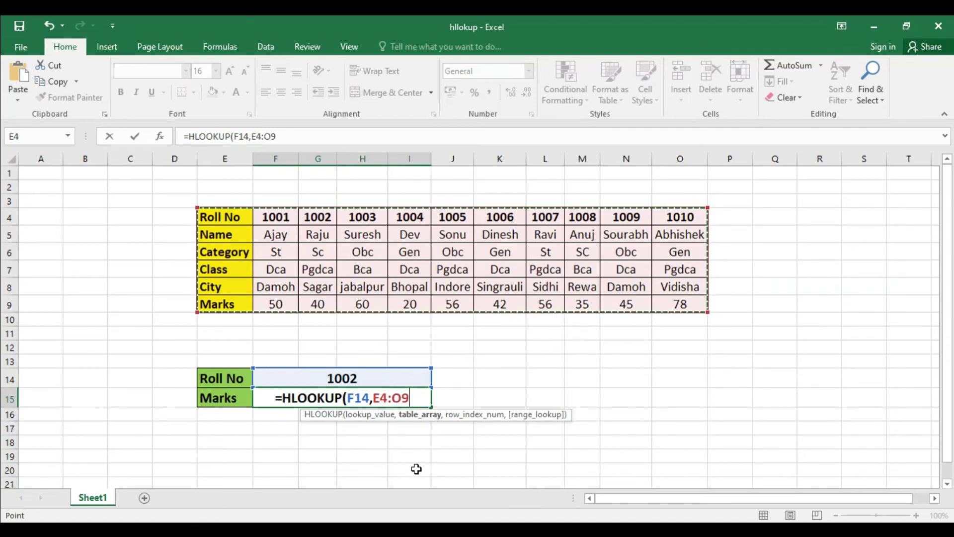
type(",")
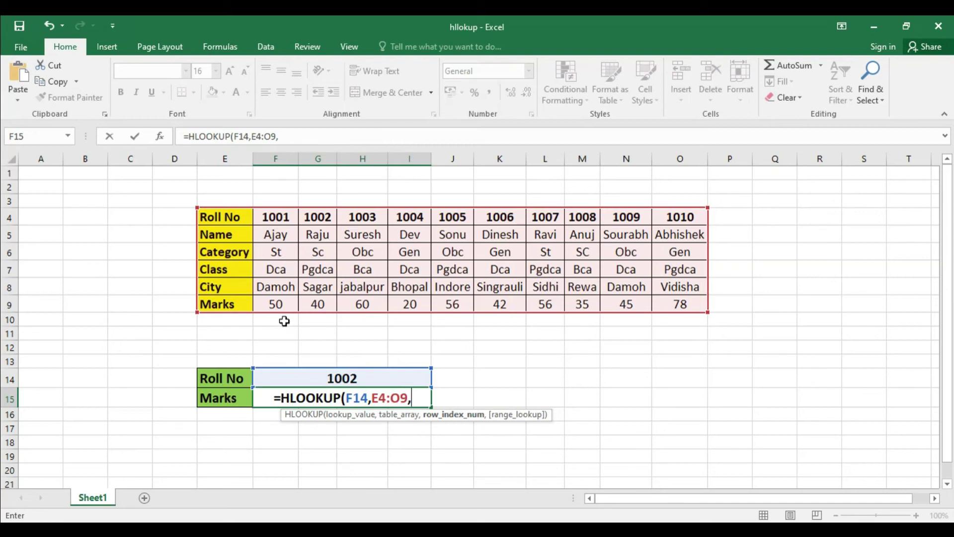
type("6")
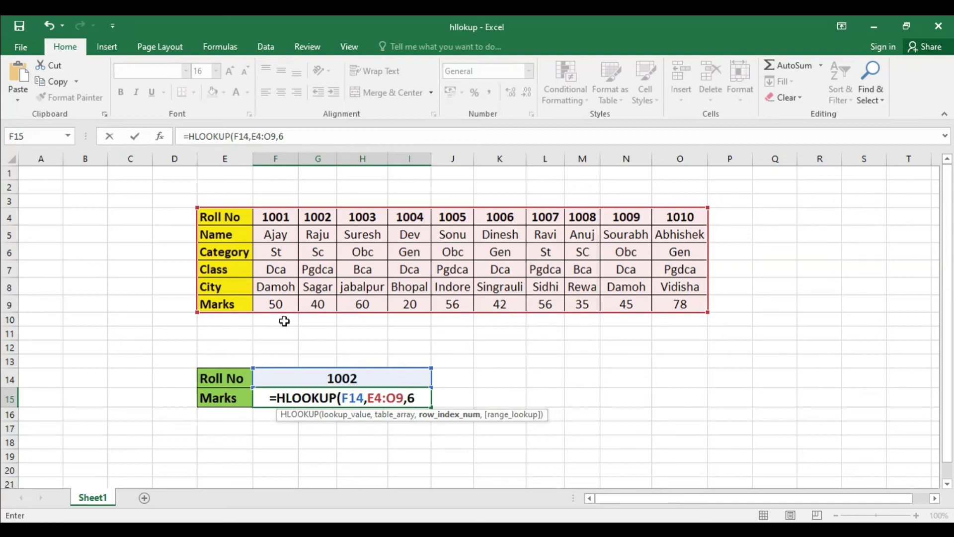
type(",")
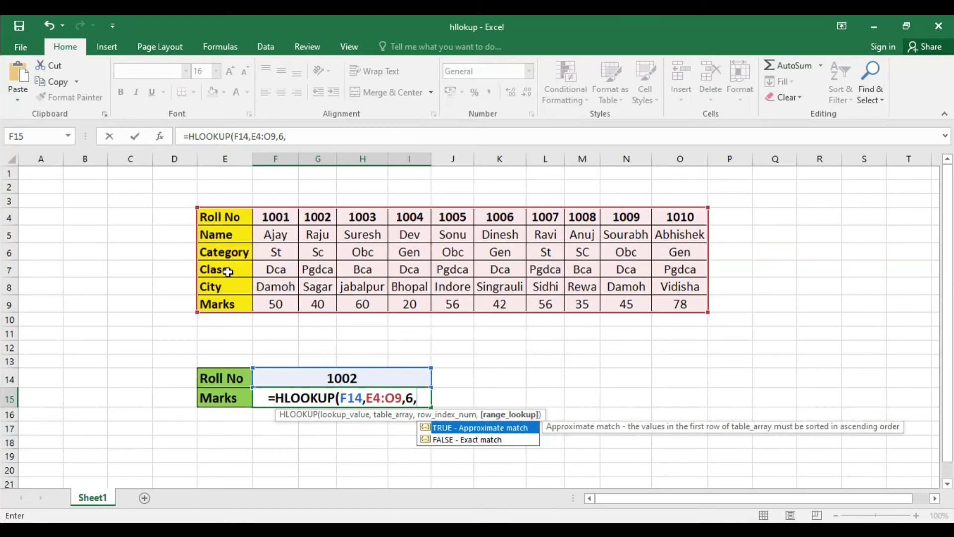
left_click(485, 440)
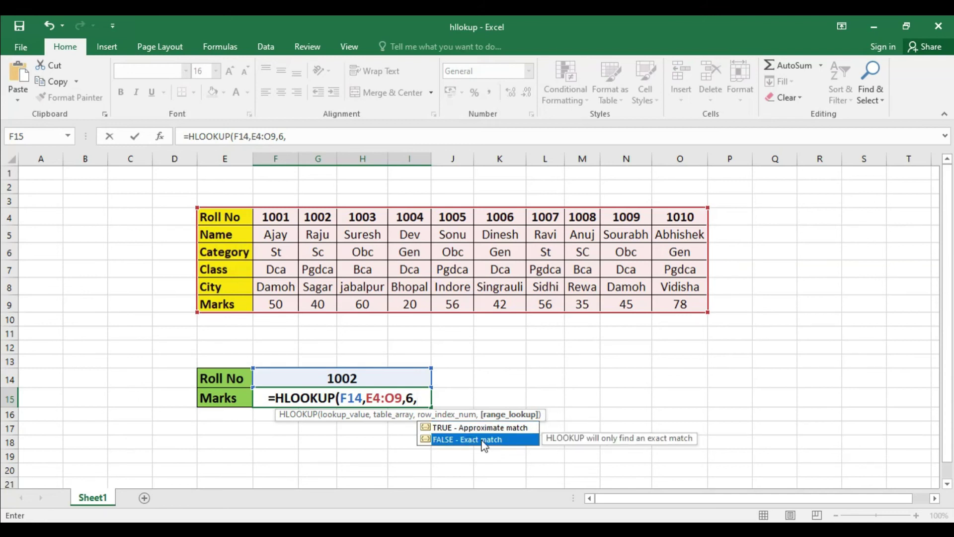
double_click(482, 440)
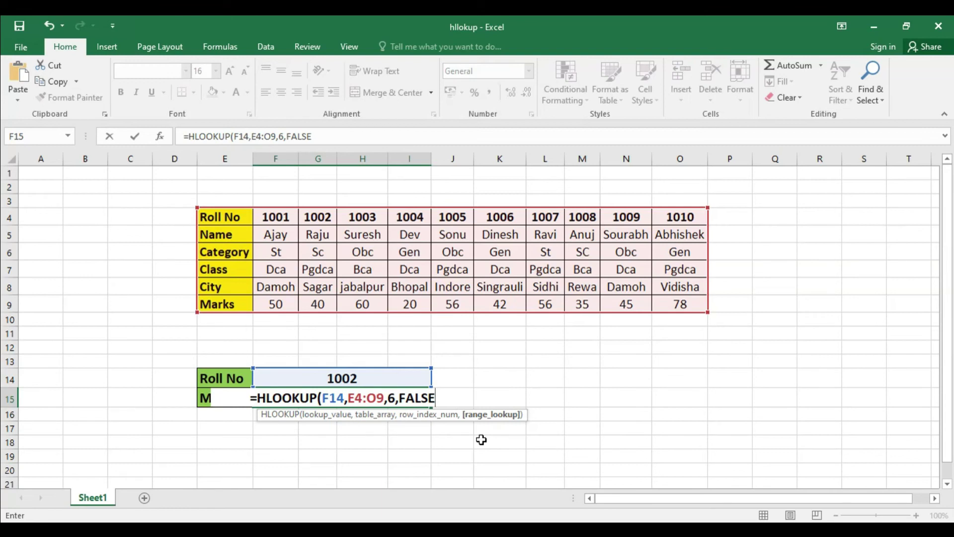
type(")")
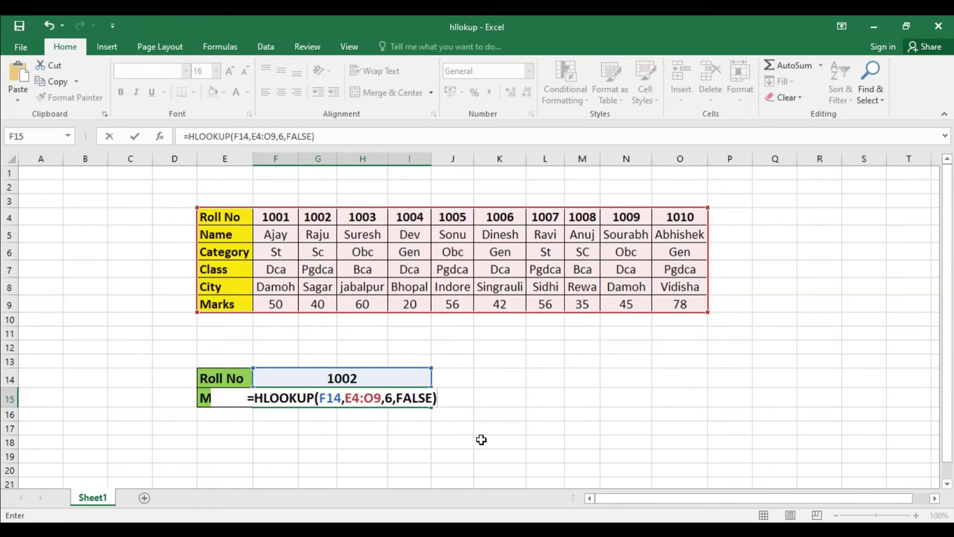
key("Return")
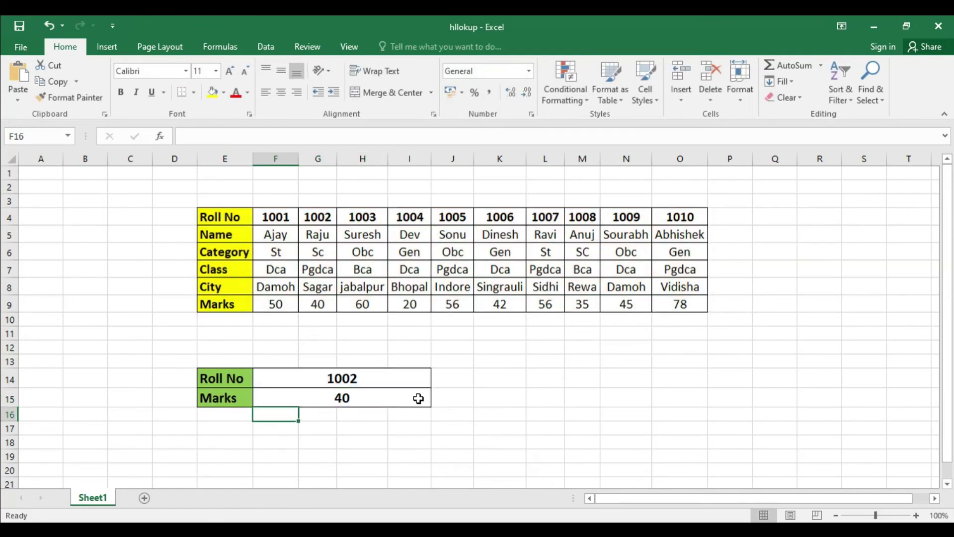
- Check the Marks result for roll number 1002 against the table's Marks row and review the HLOOKUP formula in F15
left_click(392, 376)
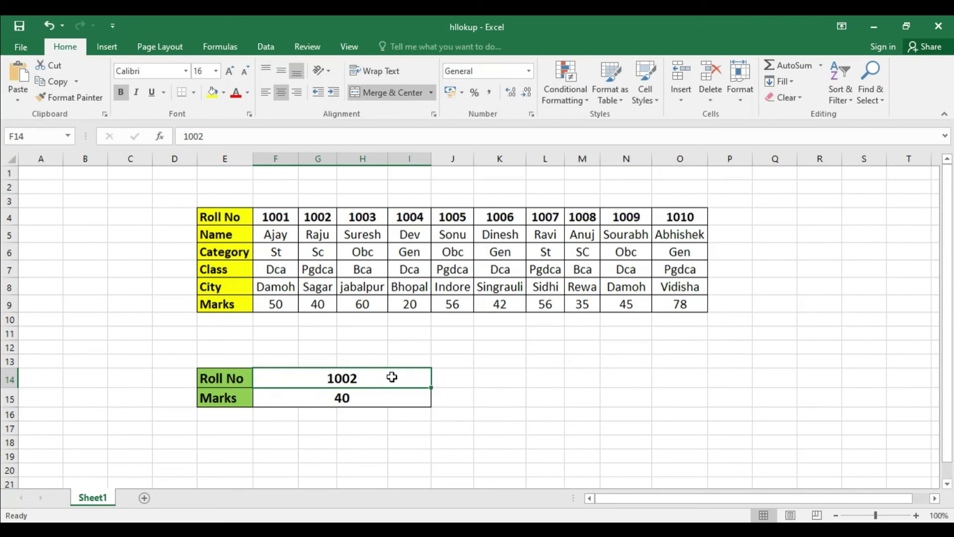
left_click(327, 309)
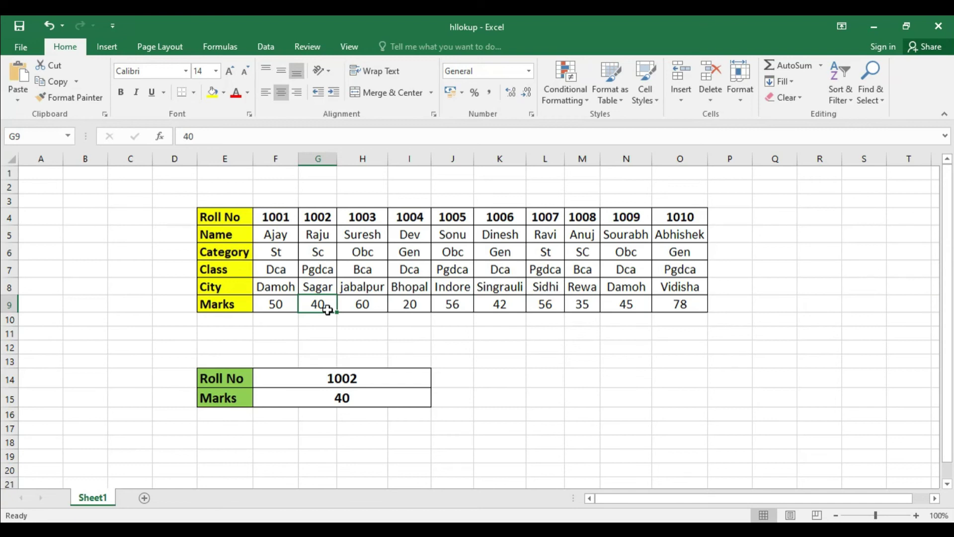
double_click(377, 378)
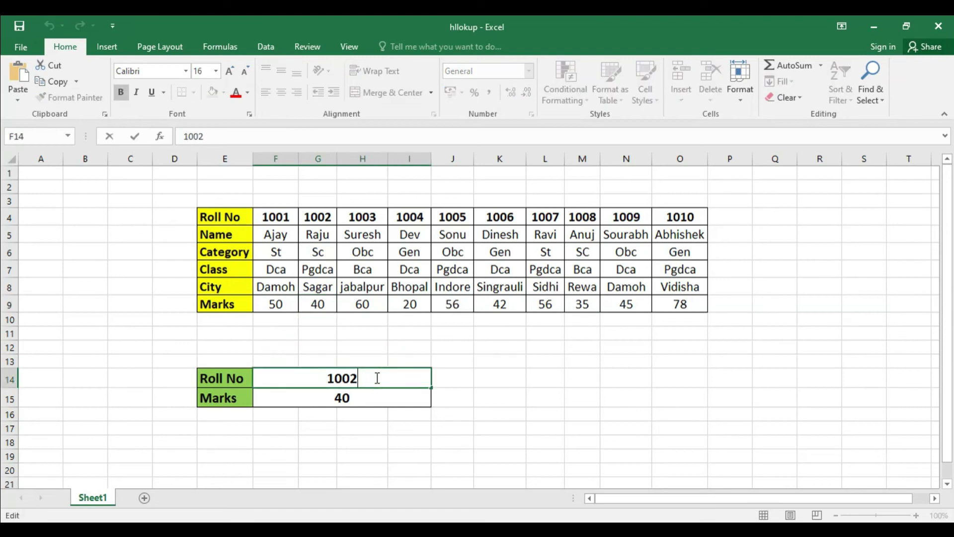
double_click(377, 378)
double_click(375, 399)
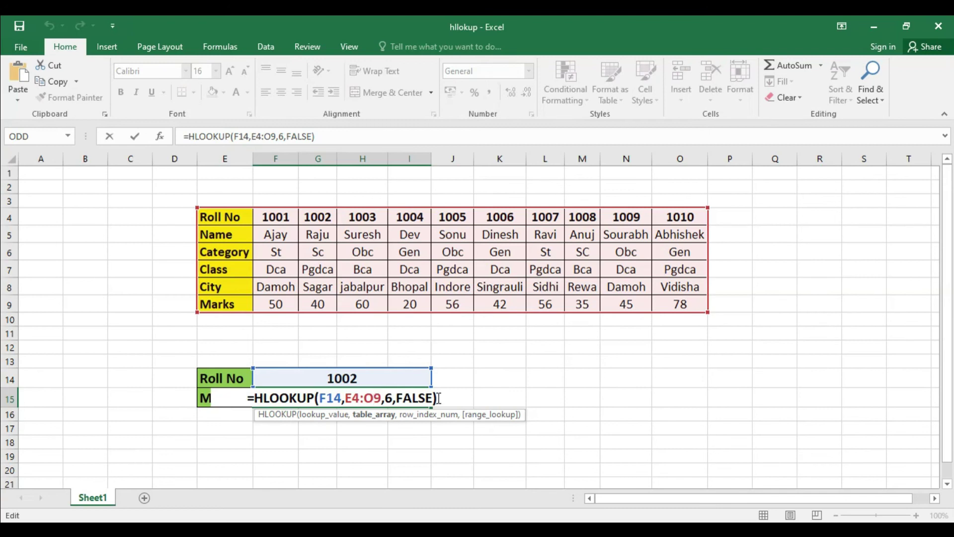
key("Return")
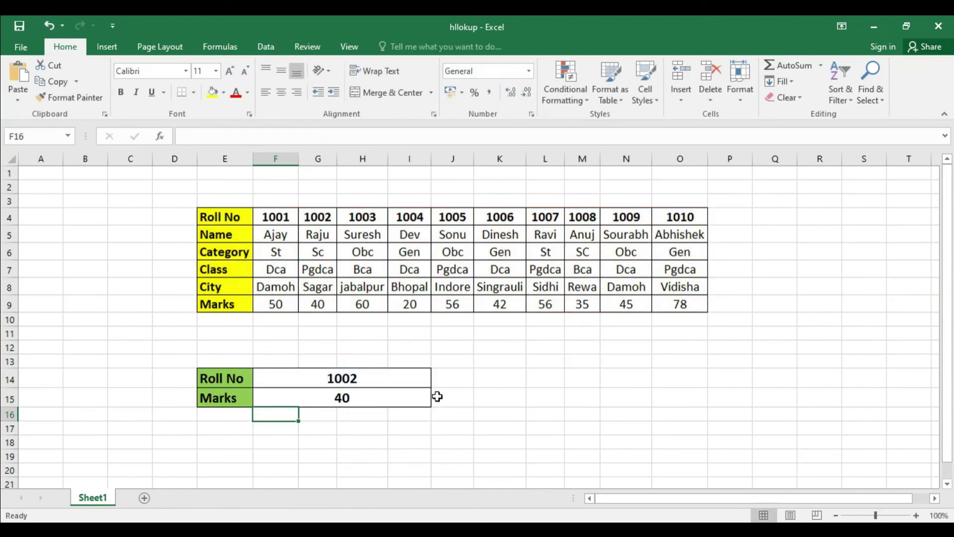
- Change the Roll No lookup value in cell F14 to 1005
left_click(380, 380)
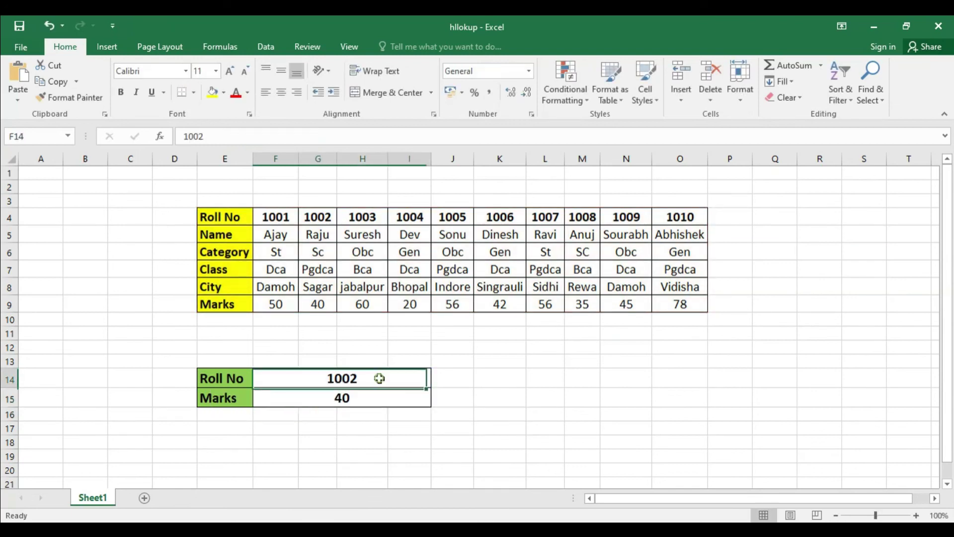
key("F2")
key("BackSpace")
type("5")
key("Return")
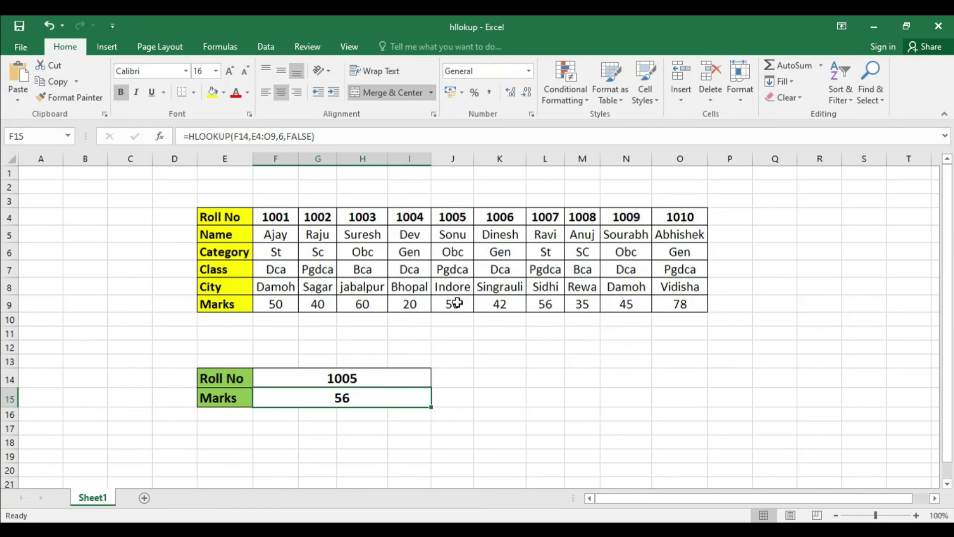
- Replace the Roll No lookup value in cell F14 with 1008
double_click(369, 380)
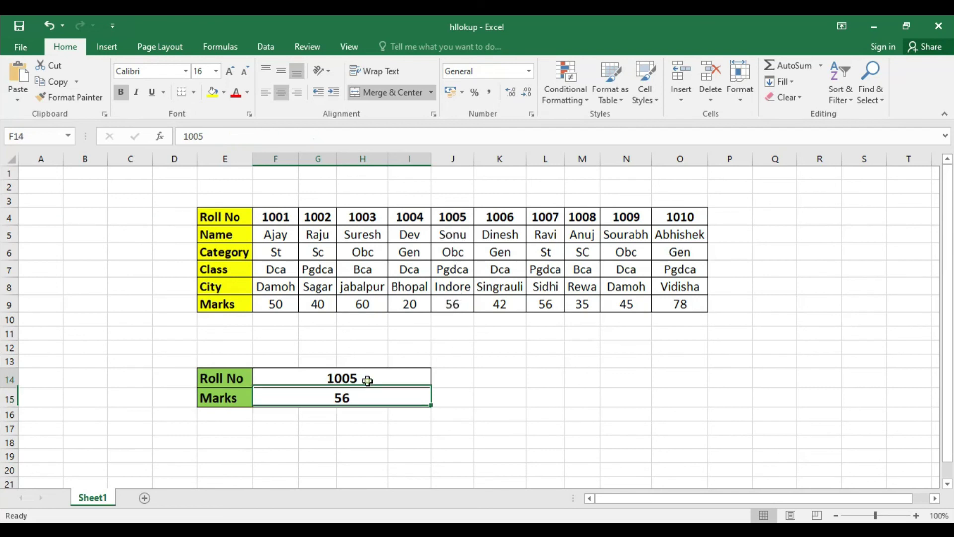
key("BackSpace")
key("BackSpace")
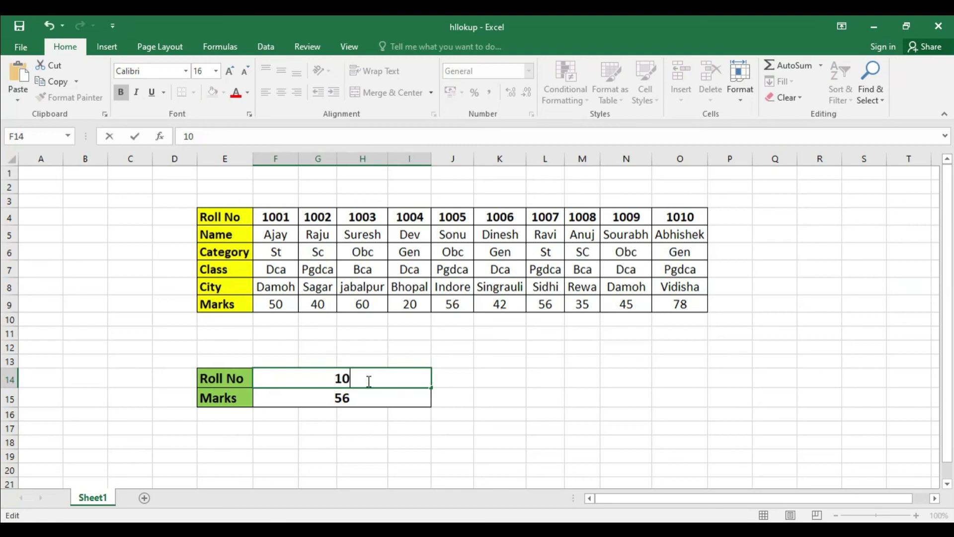
type("08")
key("Return")
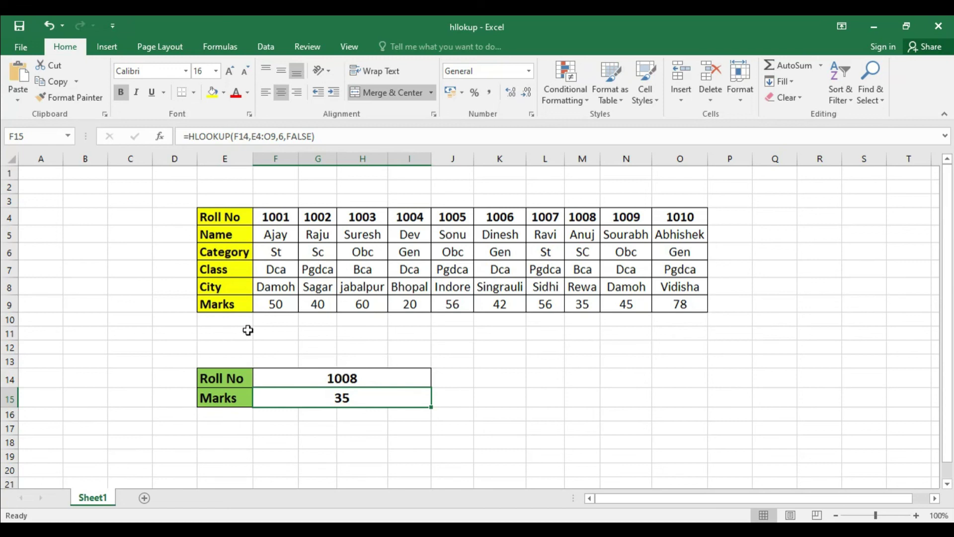
- Change the row index in the F15 HLOOKUP formula to 5 so it returns the City row
double_click(376, 399)
left_click(392, 397)
key("BackSpace")
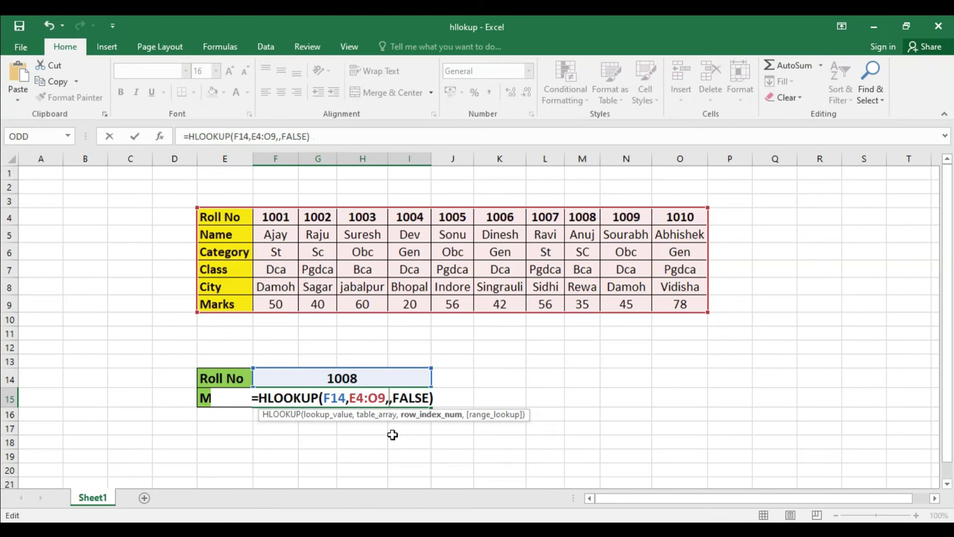
type("5")
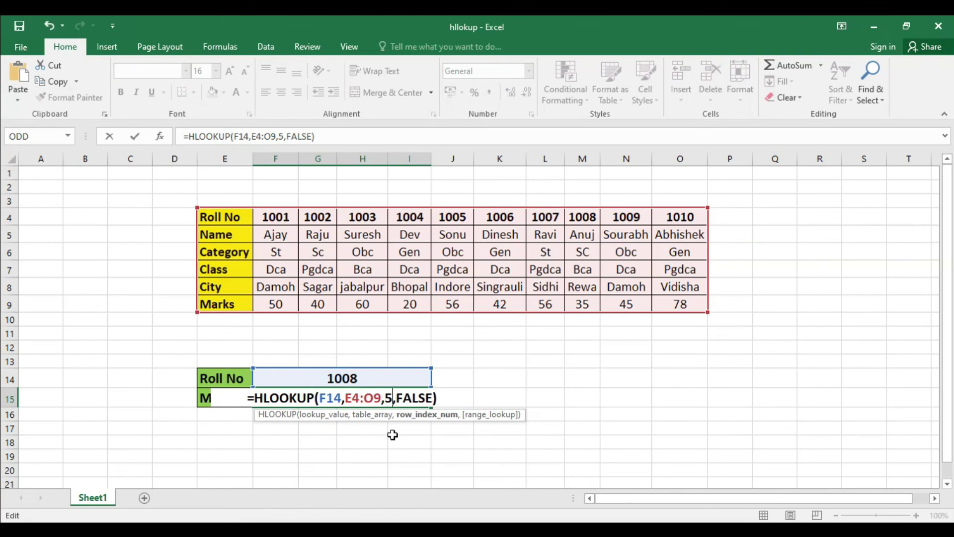
key("Return")
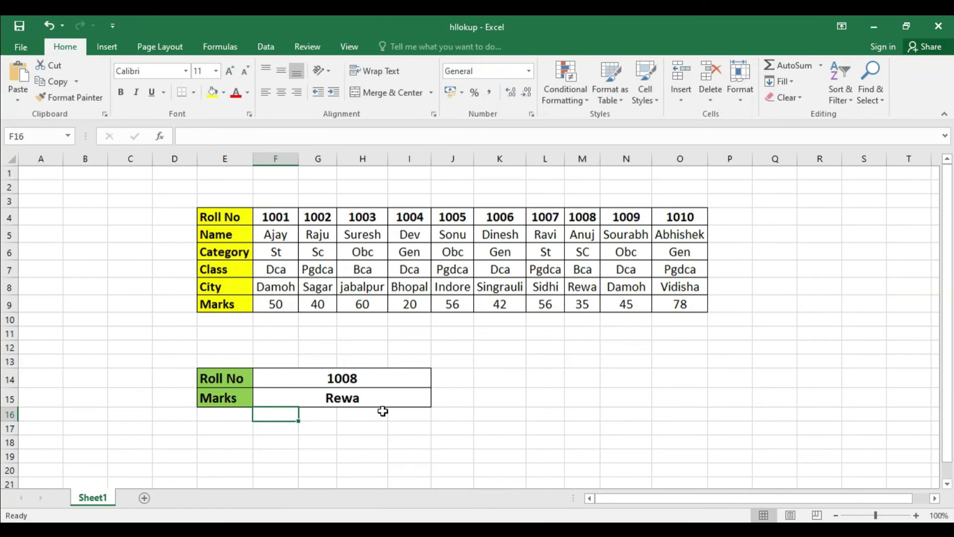
- Count the table rows from Roll No down to City and check the City entry for roll number 1008 in the table
left_click(233, 218)
left_click(229, 235)
left_click(238, 255)
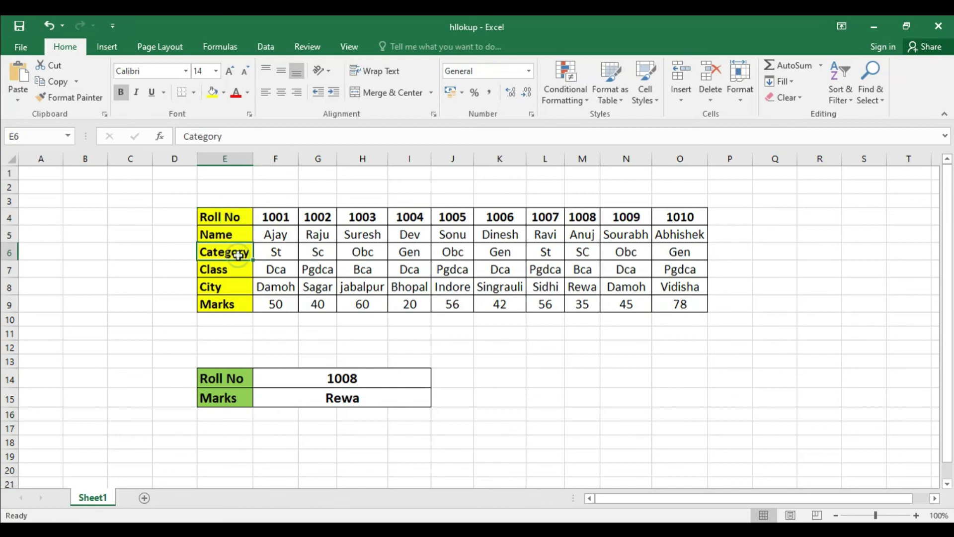
left_click(237, 270)
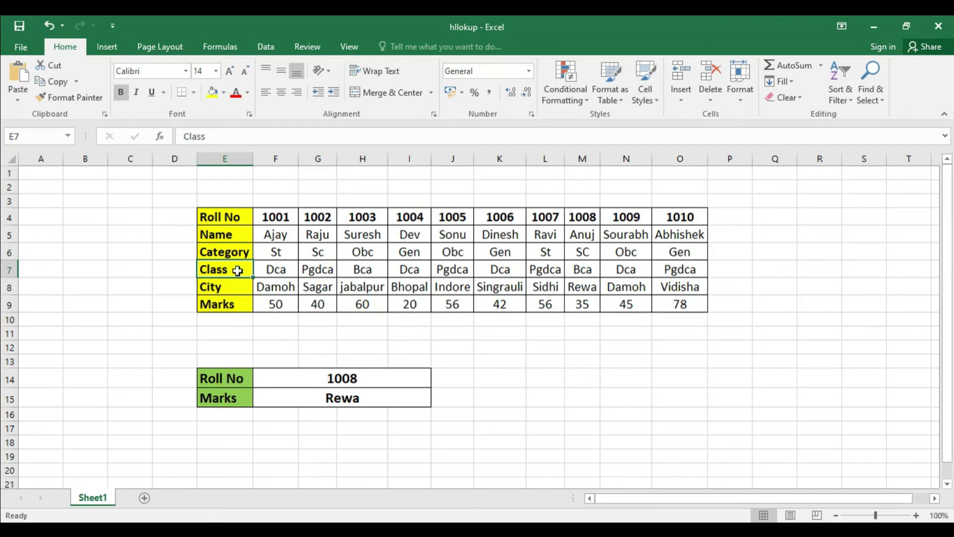
left_click(233, 289)
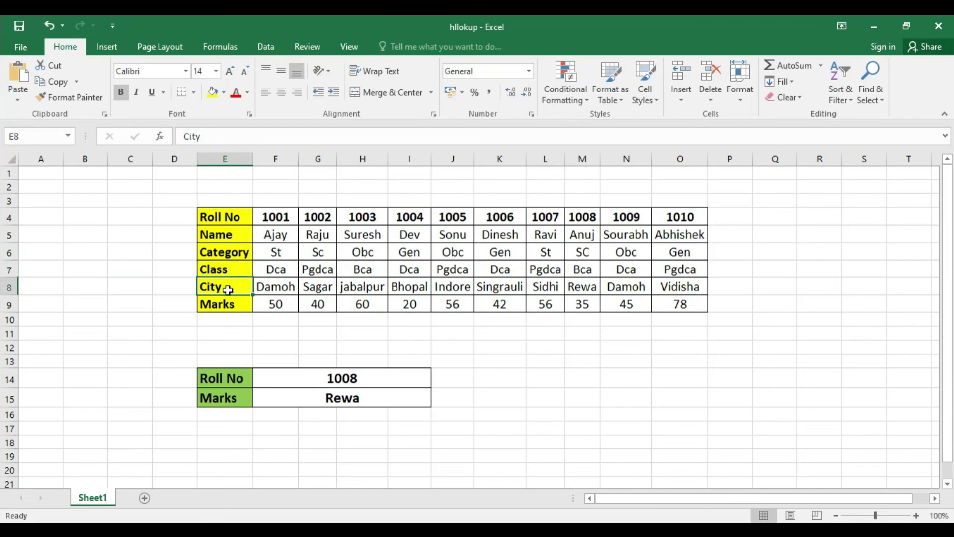
left_click(373, 381)
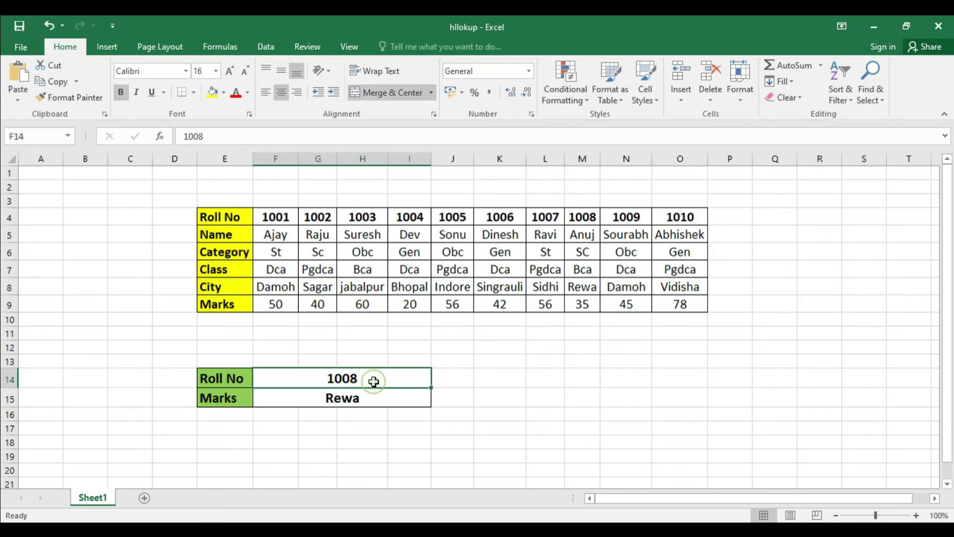
left_click(587, 292)
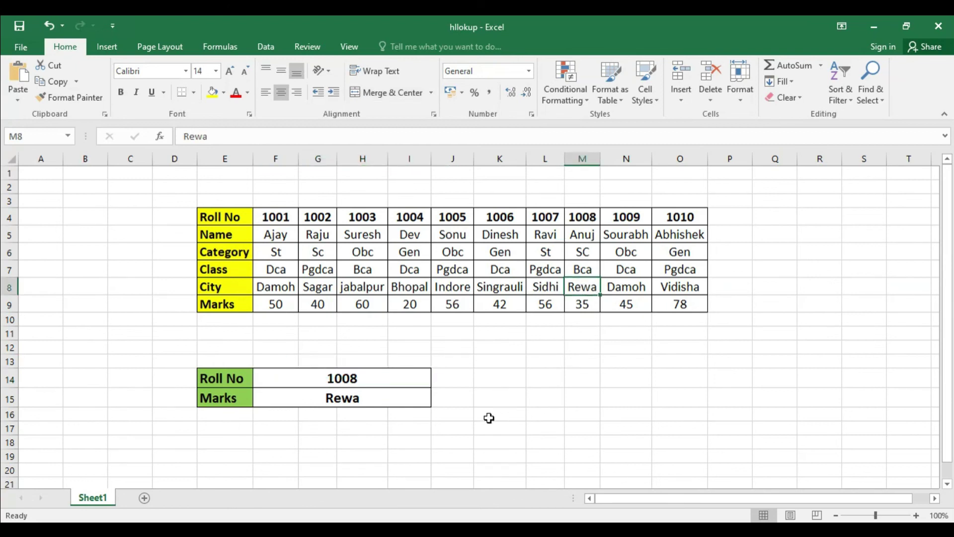
- Set the Roll No lookup value in cell F14 to 1007
left_click(382, 380)
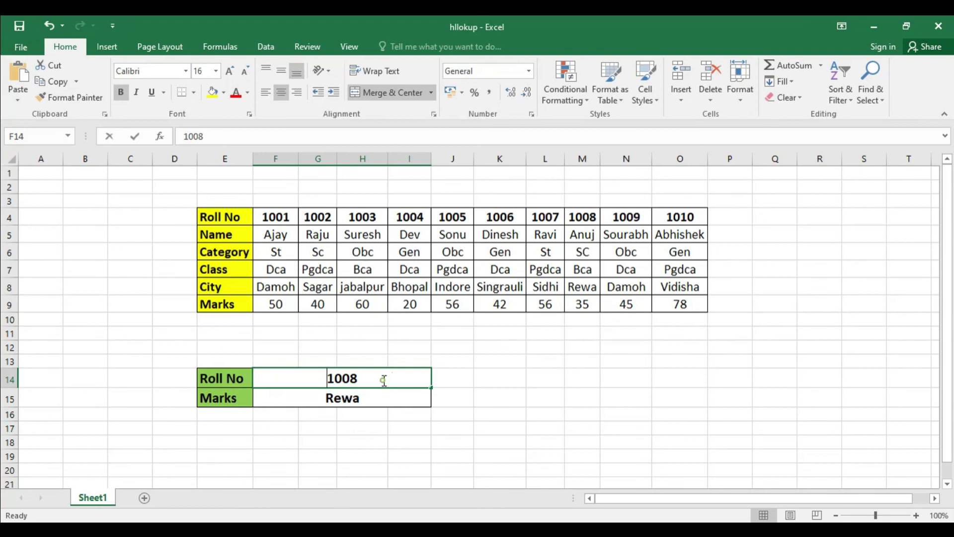
double_click(384, 381)
key("BackSpace")
type("7")
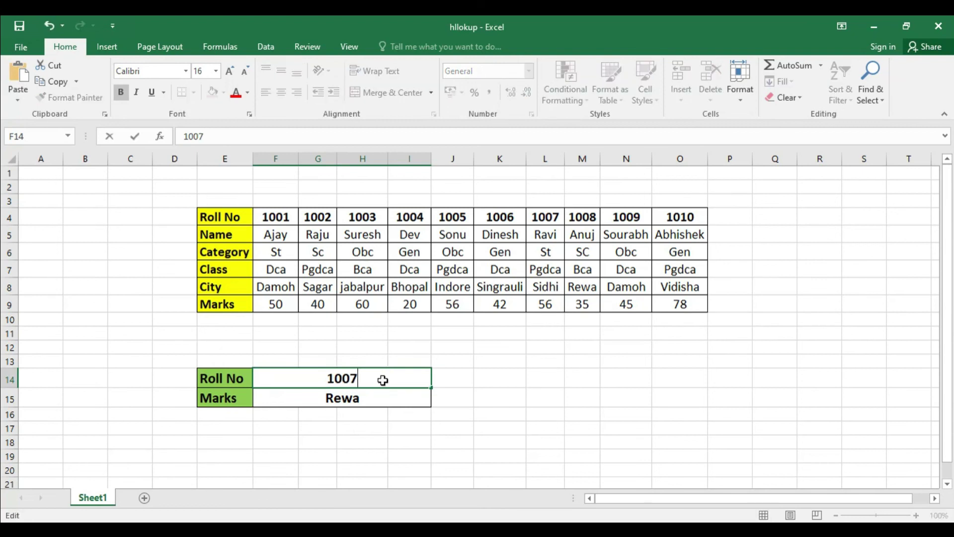
key("Return")
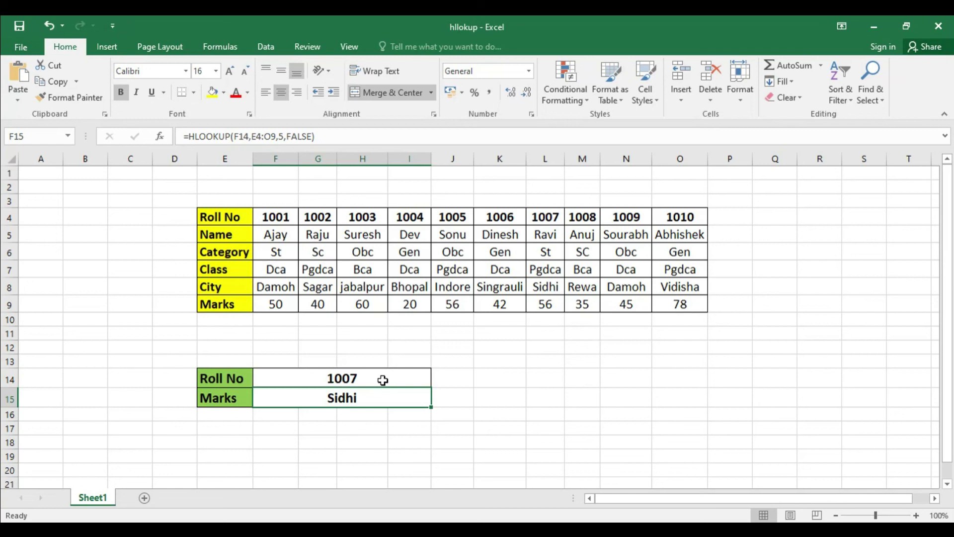
- Examine the roll numbers in the table's header row, F4:O4, as the available lookup values
left_click(485, 376)
left_click_drag(275, 217, 673, 217)
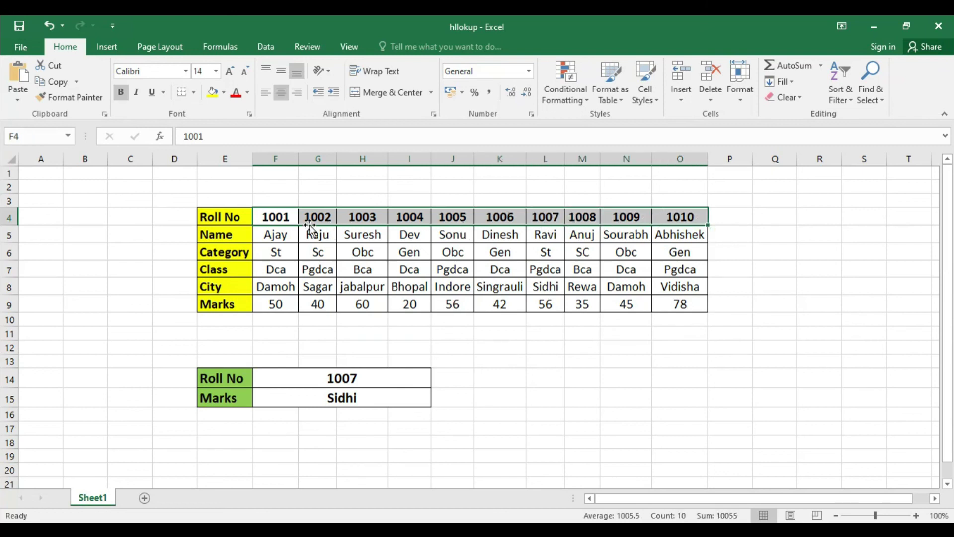
left_click(495, 361)
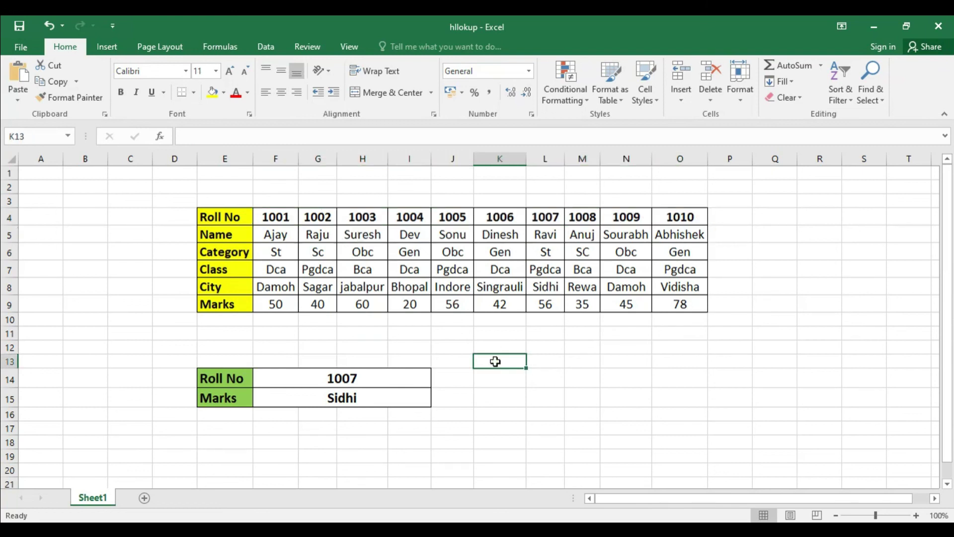